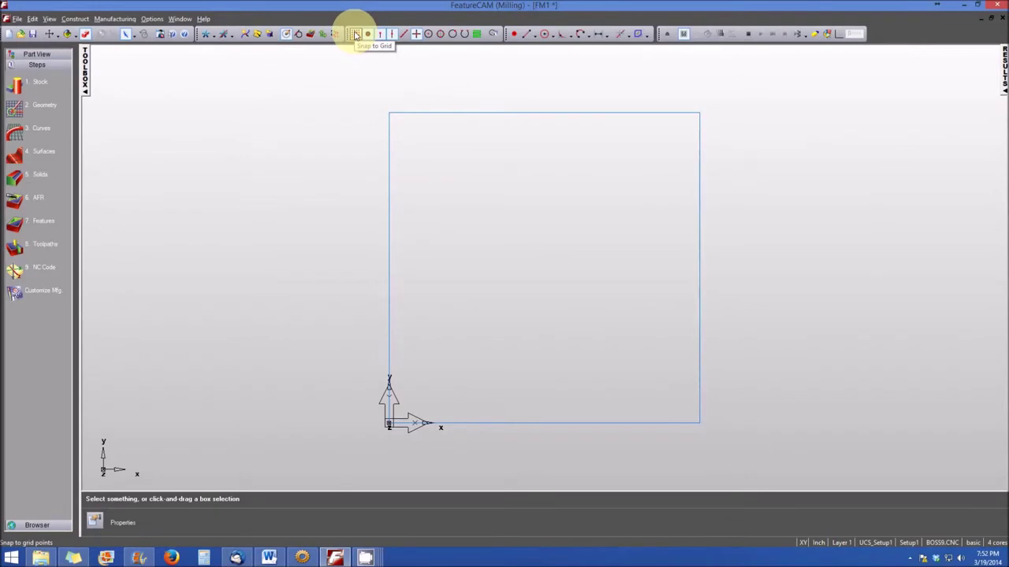
Step: Toggle grid-point snapping, then open Snapping Modes from Options and move the dialog slightly aside
click(355, 35)
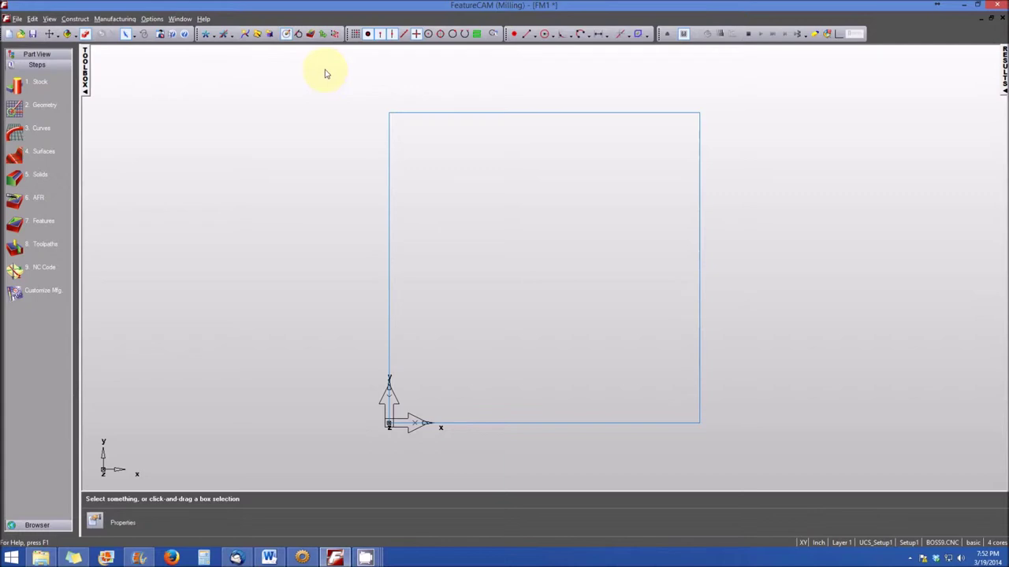
click(153, 19)
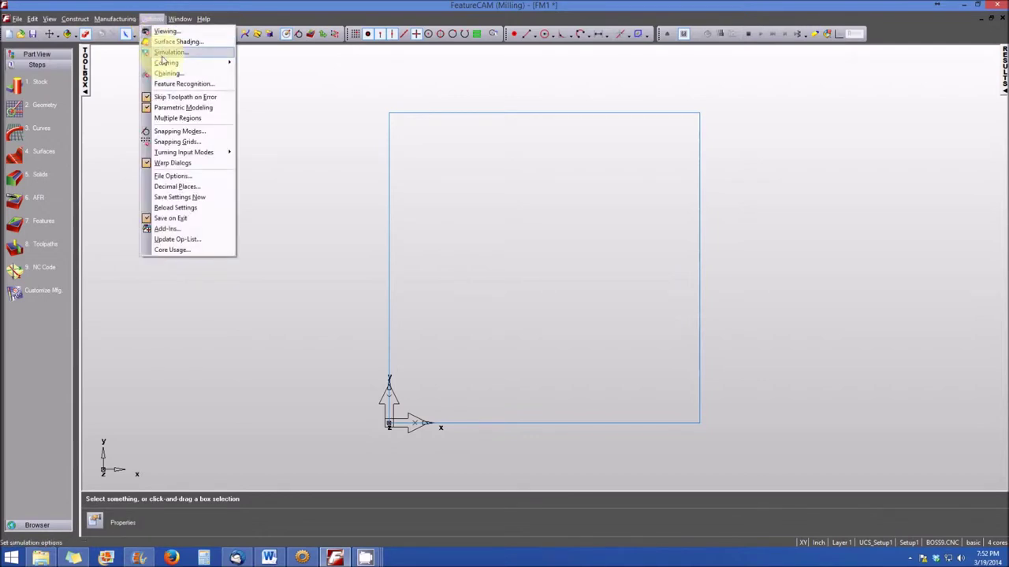
click(166, 133)
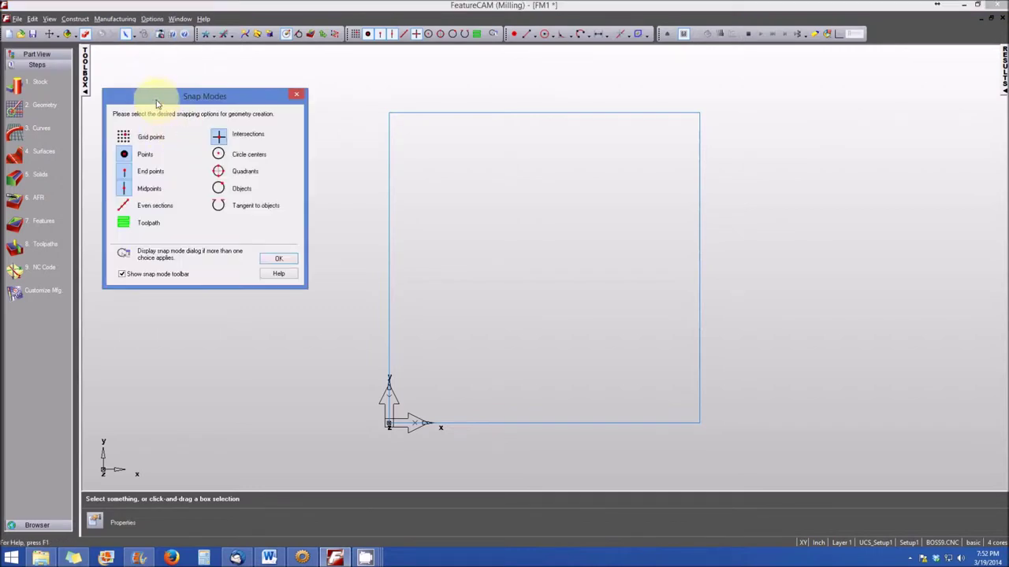
mouse_move(157, 100)
mouse_down()
mouse_move(371, 103)
mouse_move(540, 139)
mouse_move(205, 207)
mouse_move(192, 152)
mouse_move(164, 115)
mouse_up()
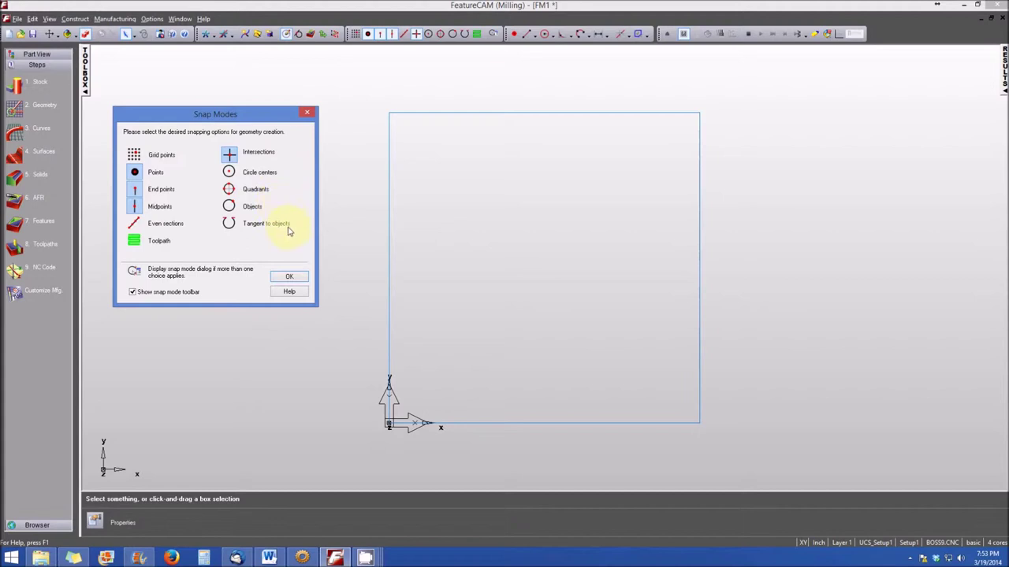
Step: Enable tangent, quadrant, circle-center and grid-point snapping plus further point snap options
click(229, 223)
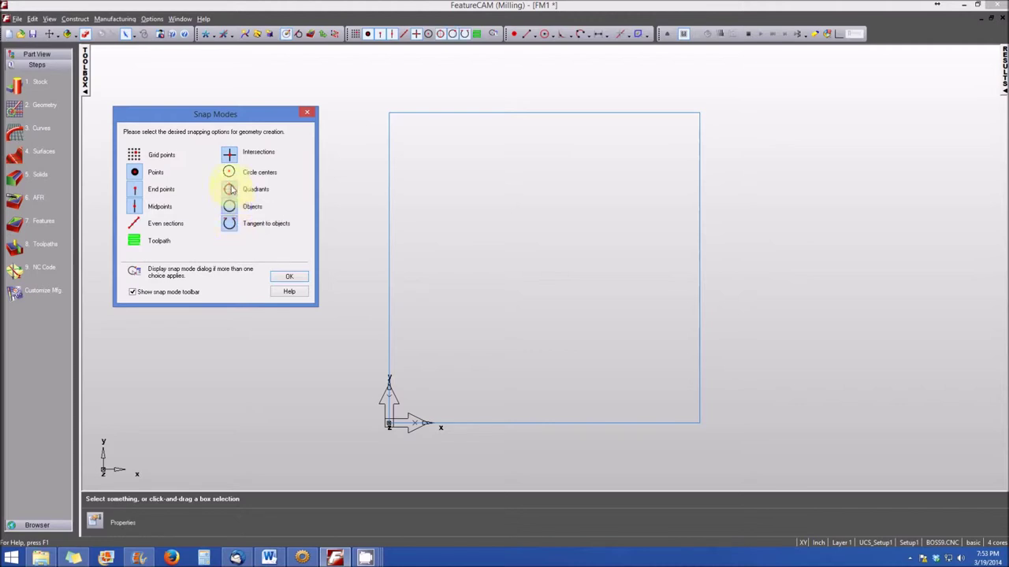
click(229, 189)
click(228, 172)
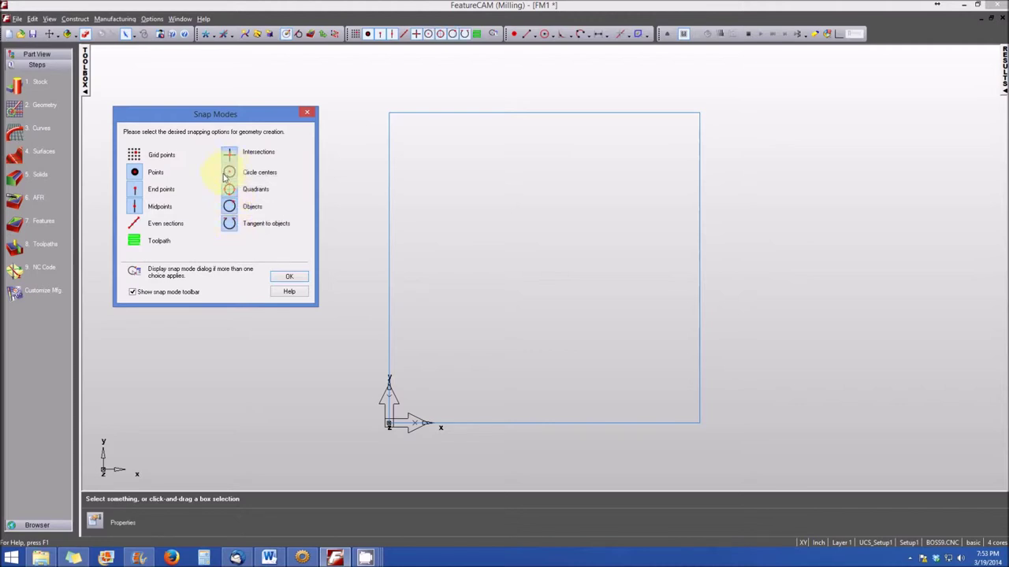
click(135, 155)
click(134, 172)
click(134, 240)
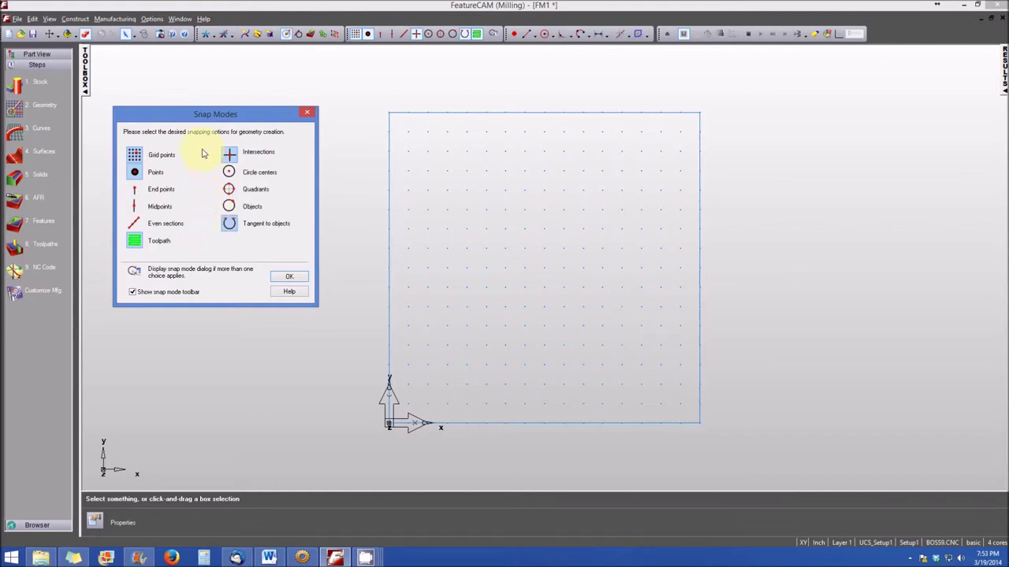
Step: Accept the snap settings to show grid dots in the square, then reopen Snapping Modes
click(285, 276)
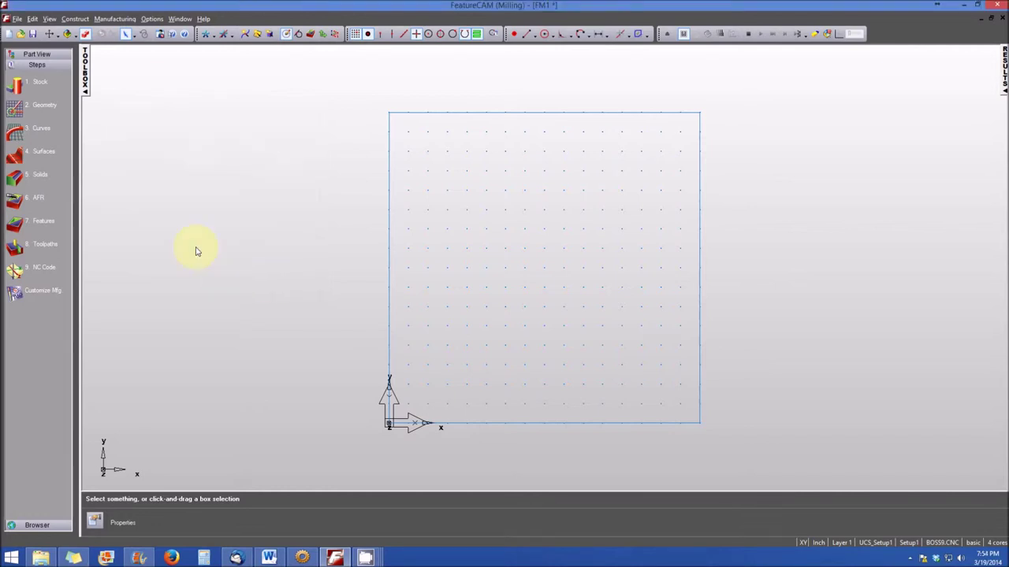
click(152, 19)
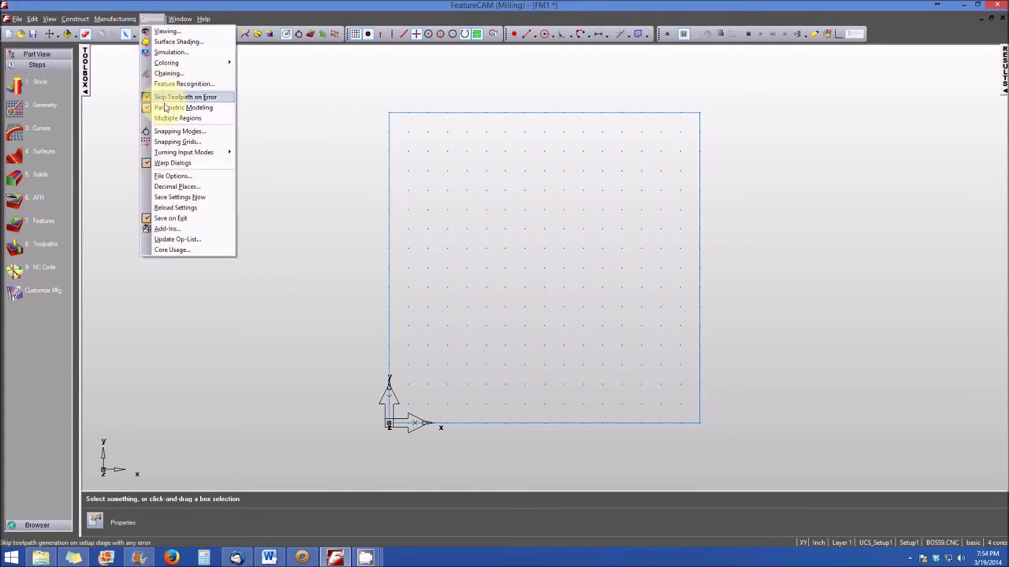
click(172, 131)
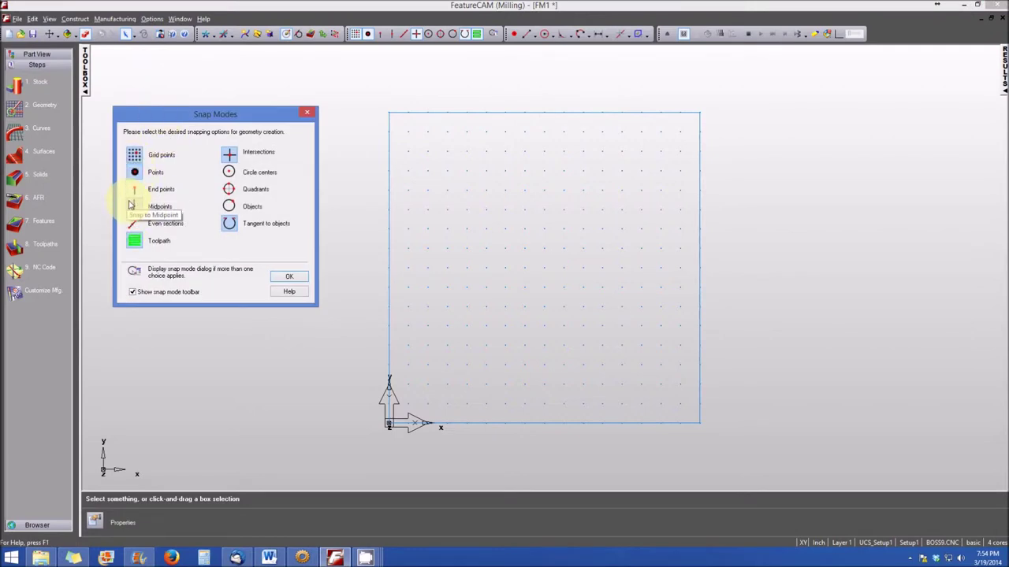
Step: Confirm the Snap Modes dialog with OK, keeping grid dots filling the square
click(286, 280)
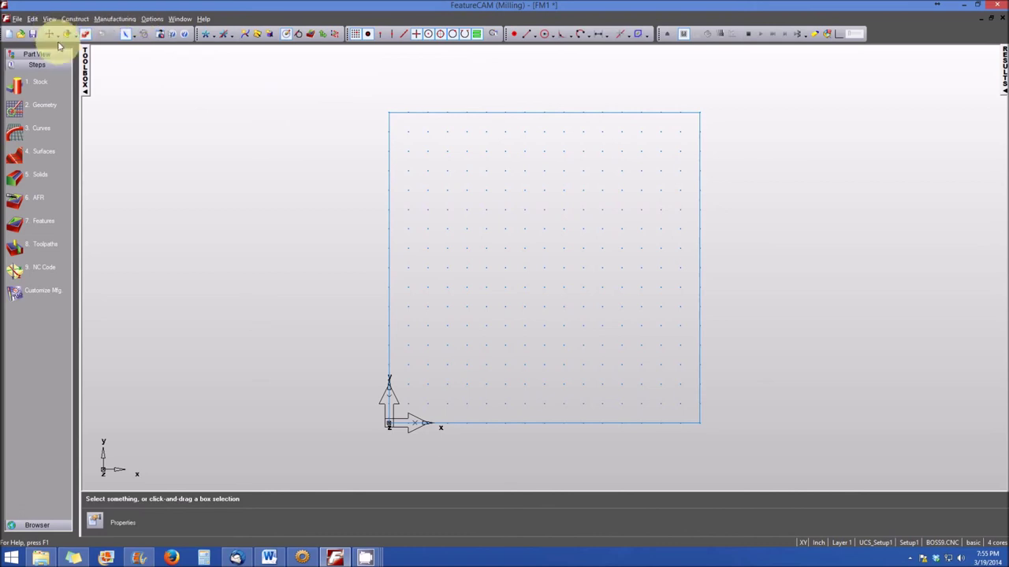
click(152, 18)
click(174, 131)
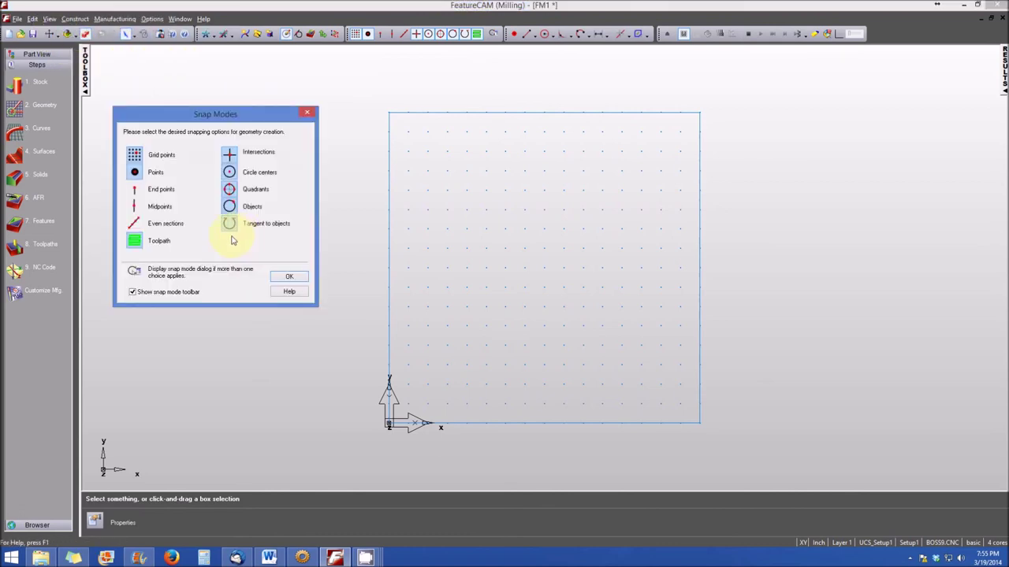
click(288, 276)
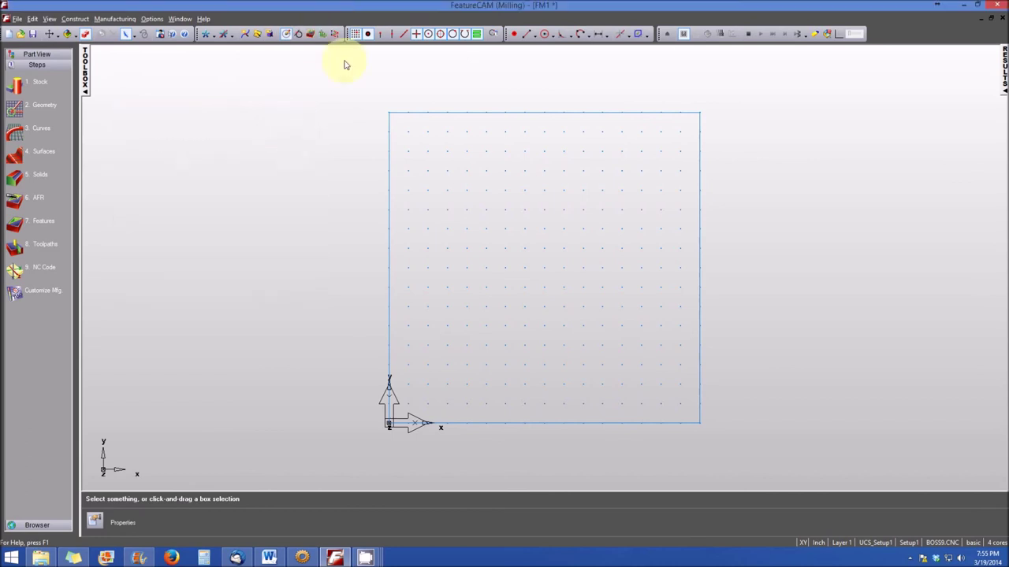